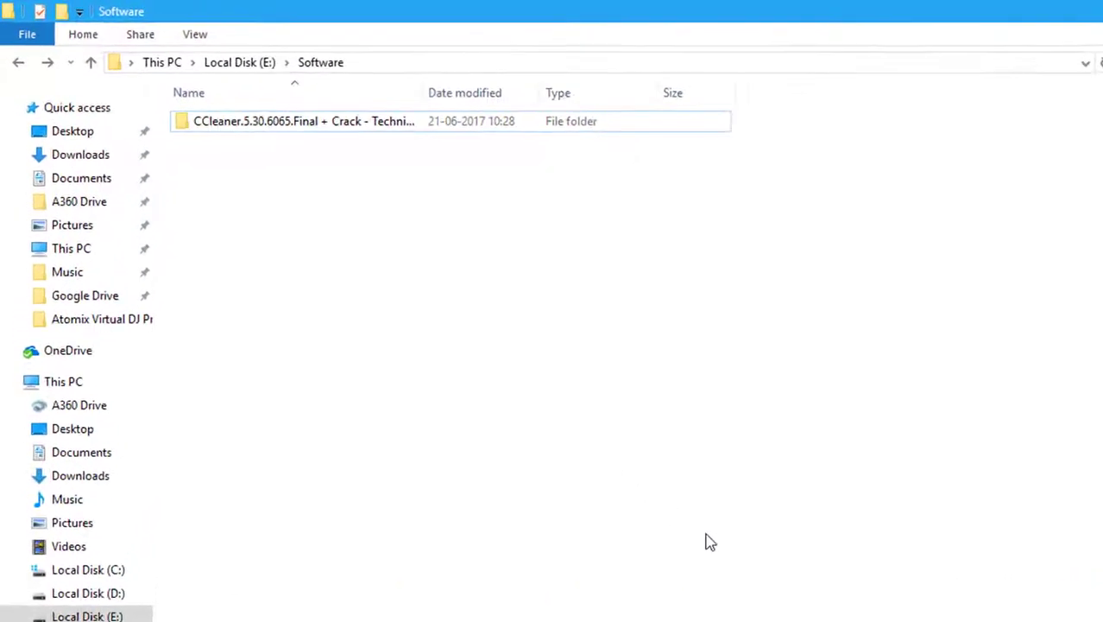
Open the CCleaner folder's Setup subfolder and select the ccsetup530pro installer.
left_click(394, 130)
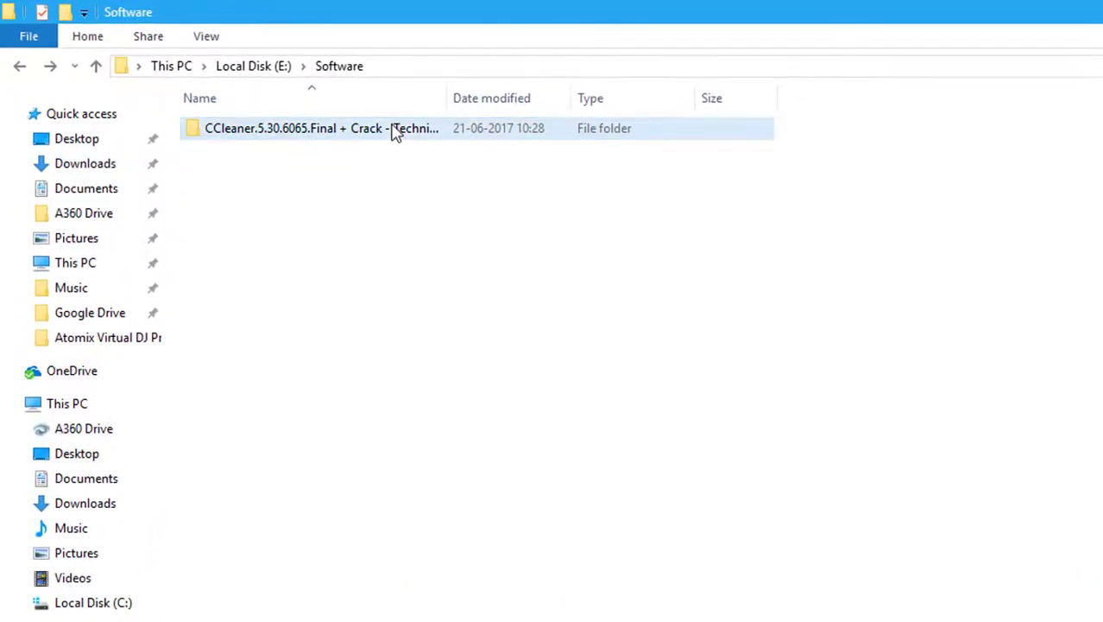
double_click(394, 129)
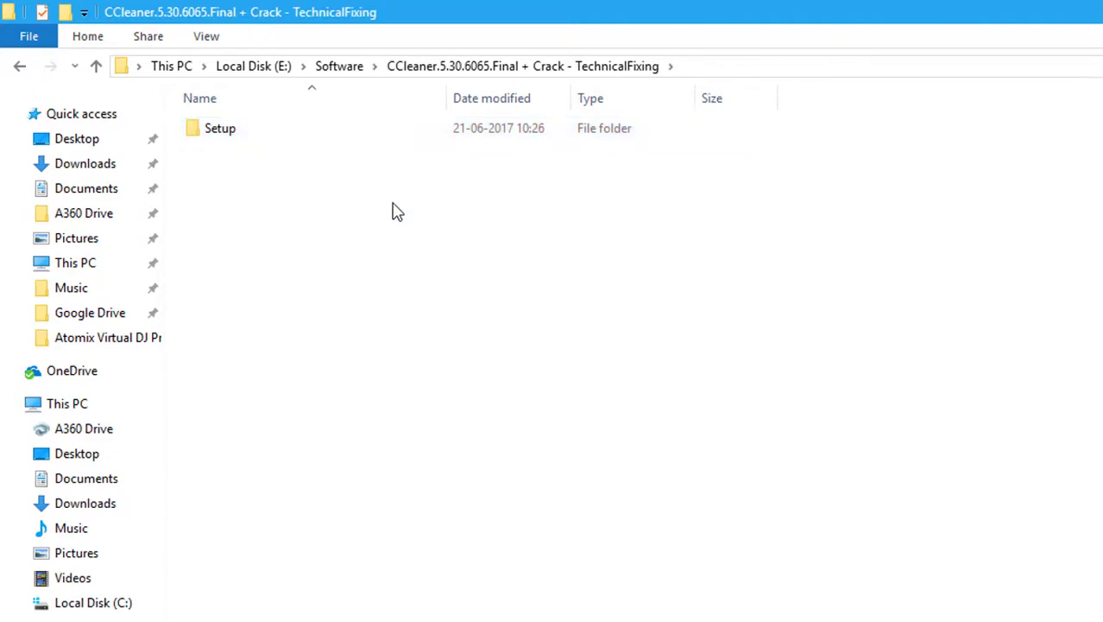
double_click(346, 128)
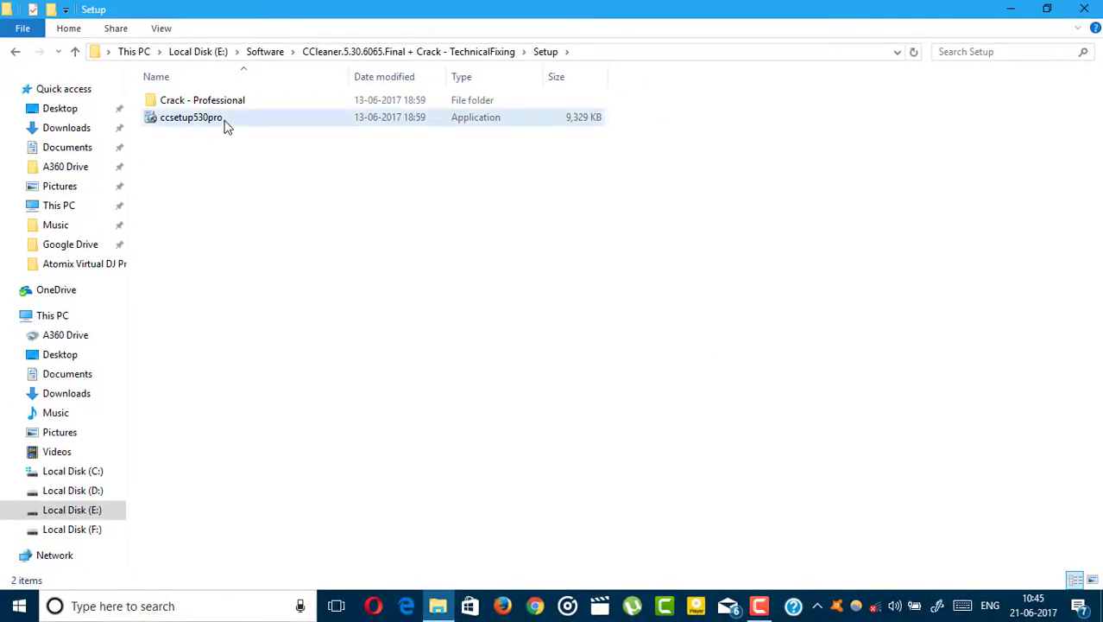
left_click(227, 126)
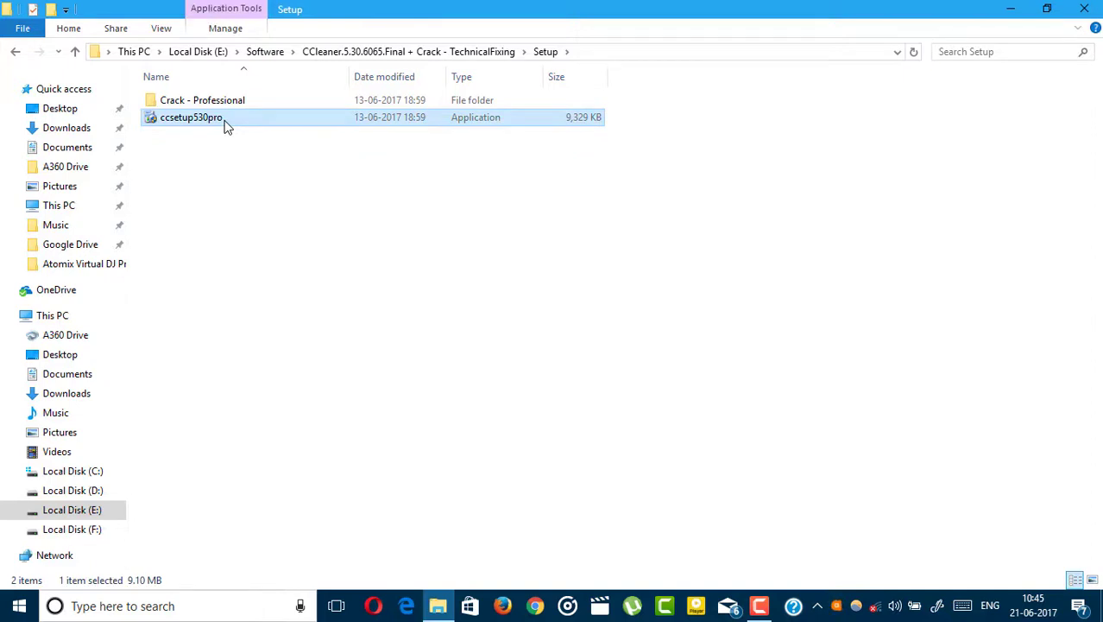
Install CCleaner Professional from ccsetup530pro with release notes unchecked, then close the installer and Explorer.
double_click(226, 126)
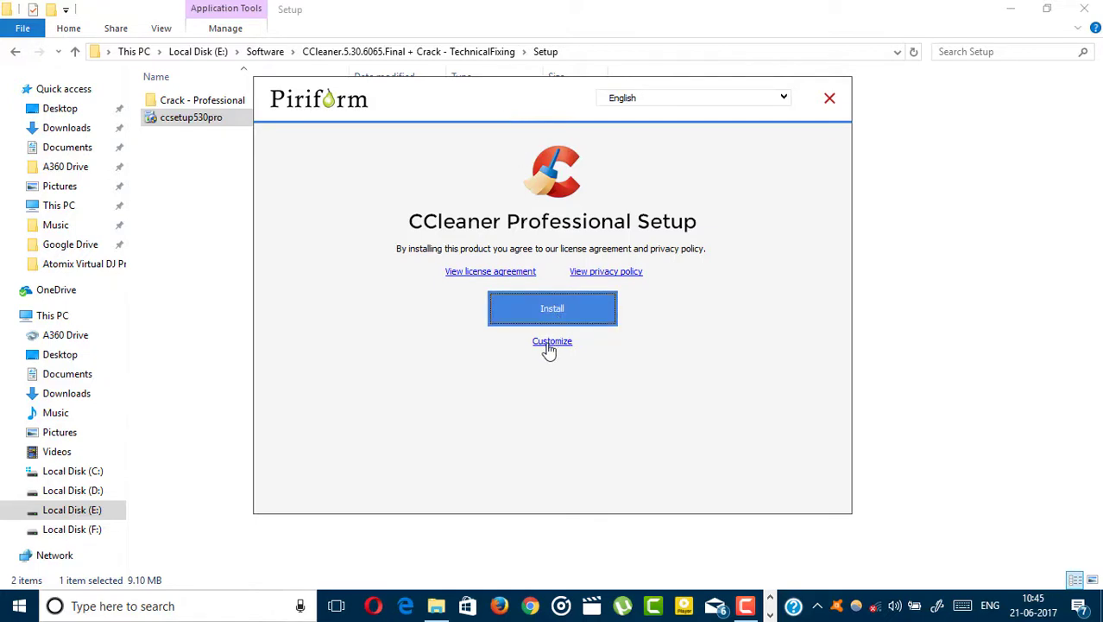
left_click(528, 310)
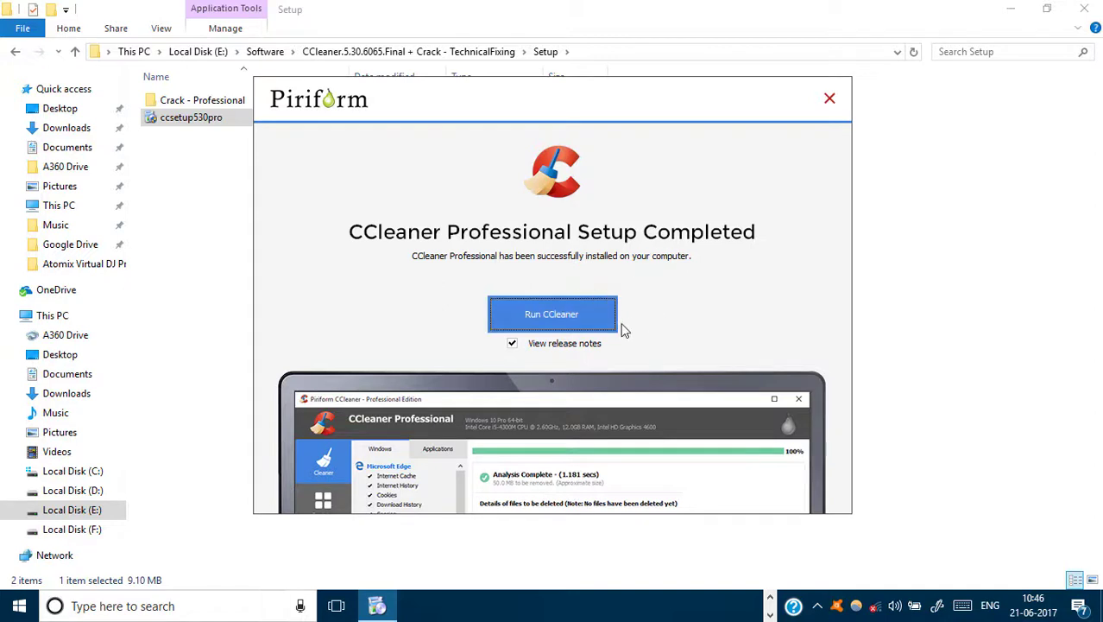
left_click(512, 344)
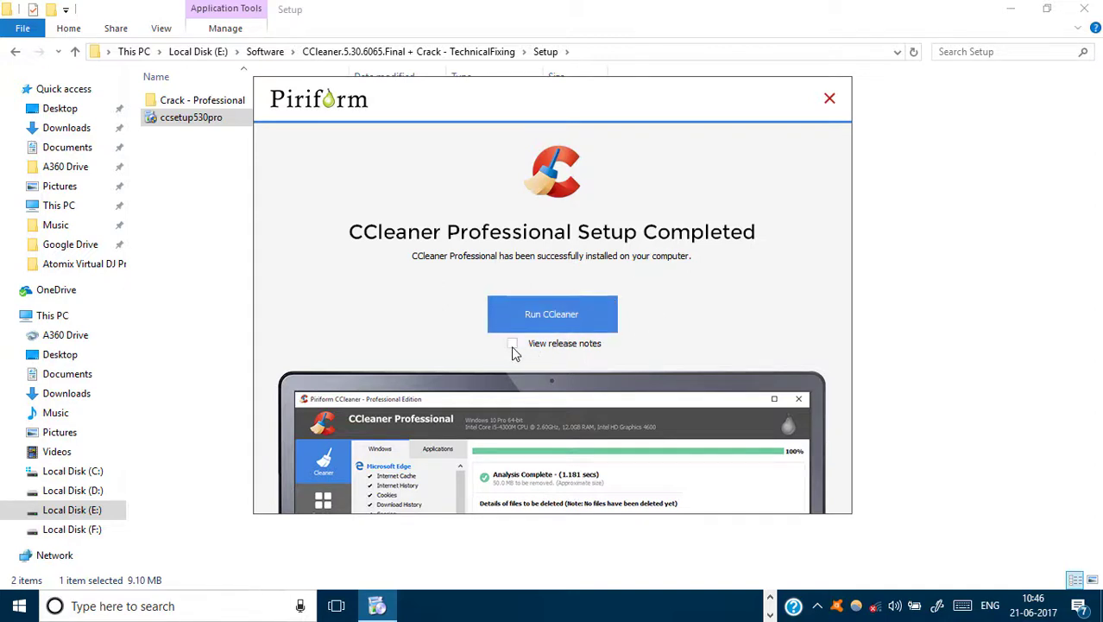
left_click(830, 101)
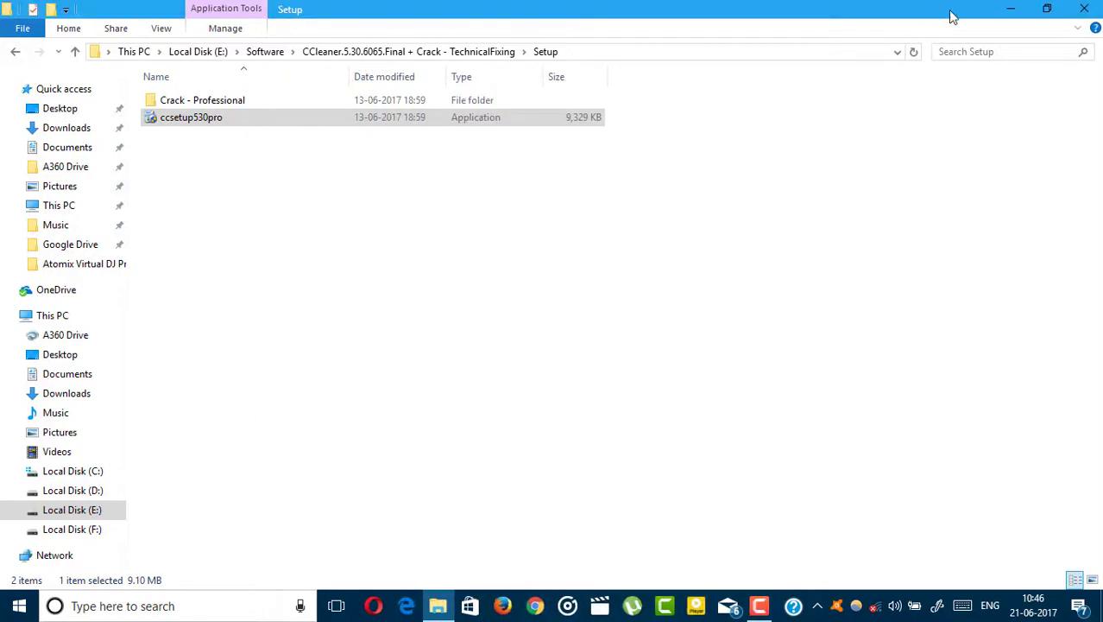
left_click(1014, 7)
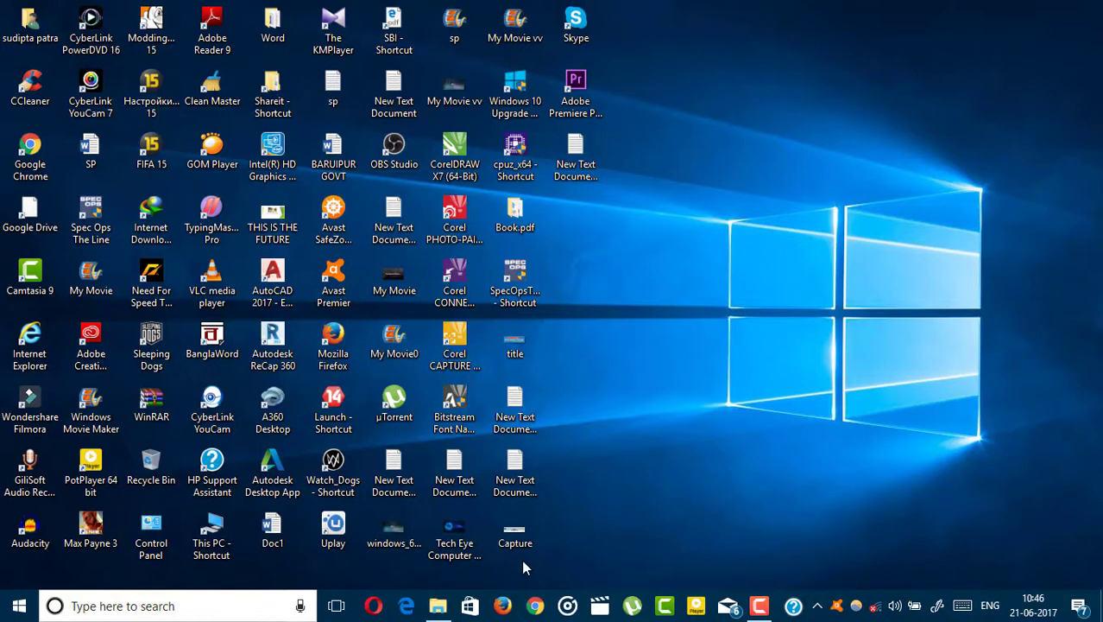
Launch CCleaner from its desktop shortcut and dismiss the trial welcome and registration dialogs.
left_click(33, 95)
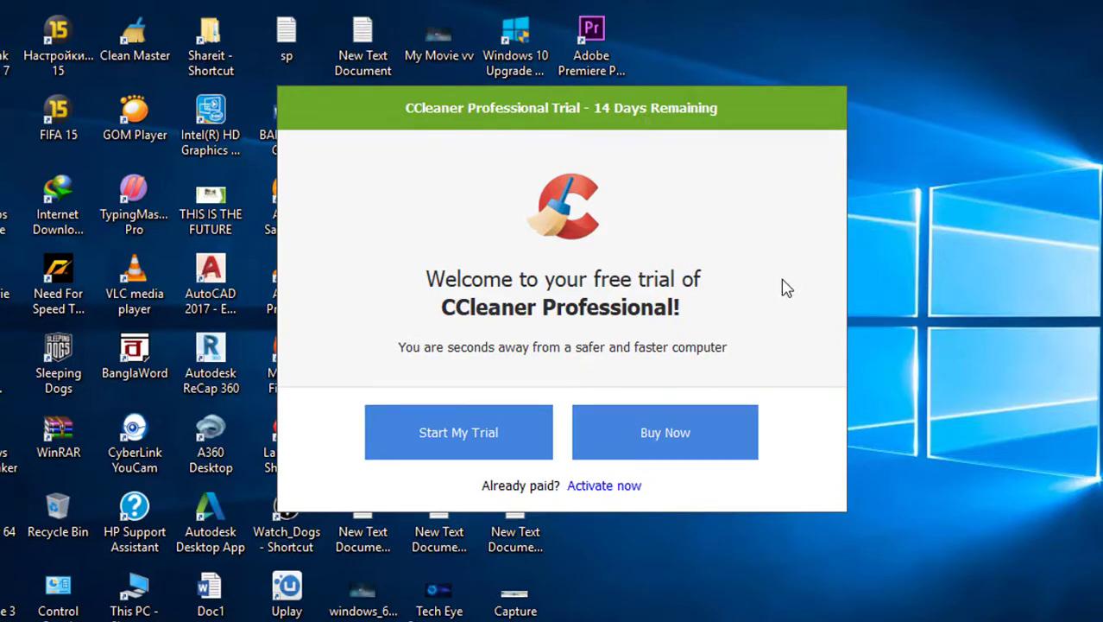
left_click(602, 486)
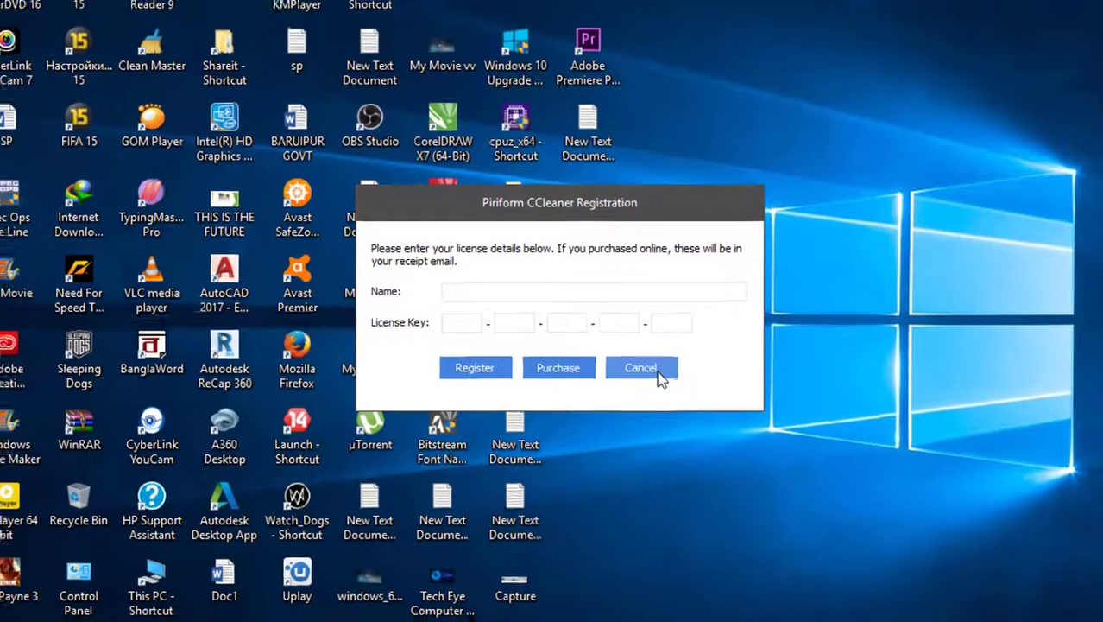
left_click(660, 380)
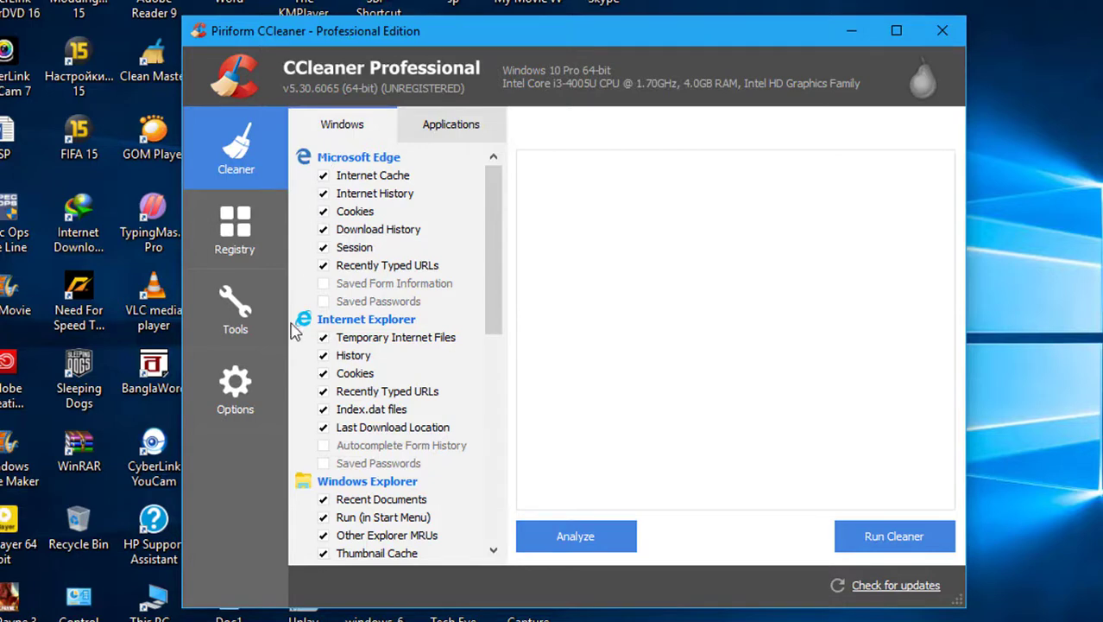
View CCleaner's About details, close the window, and exit the tray background monitor.
left_click(243, 373)
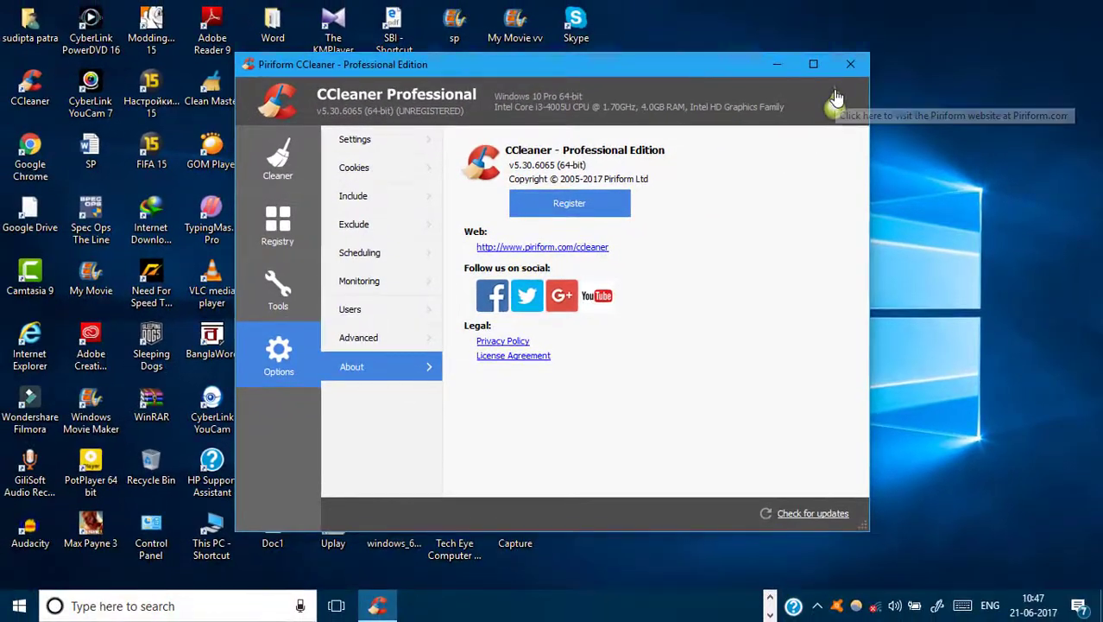
left_click(855, 62)
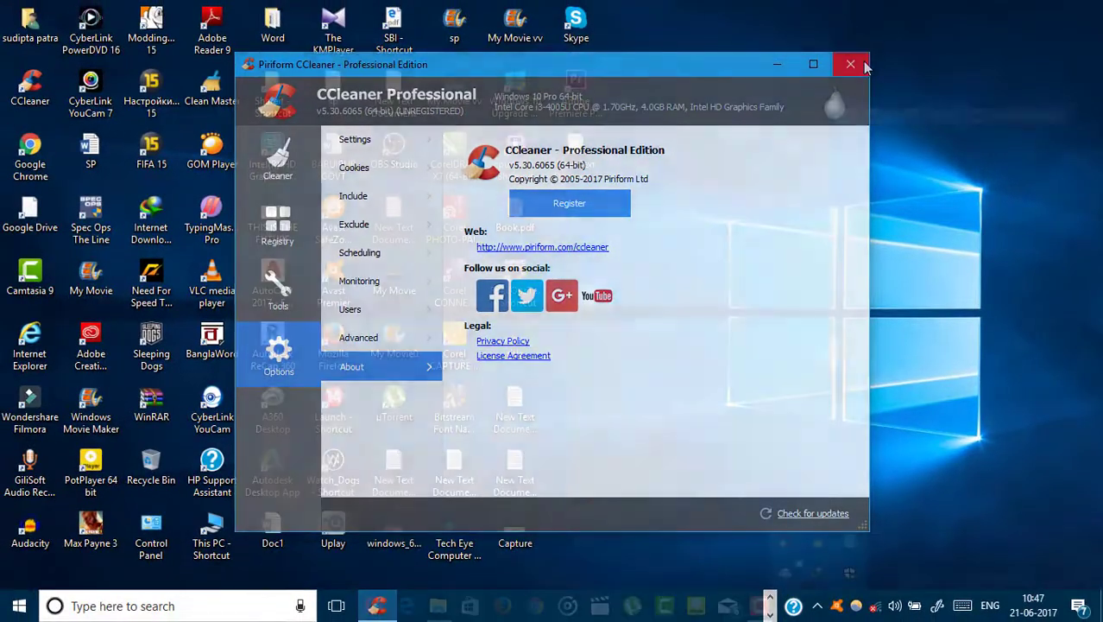
left_click(818, 609)
left_click(820, 608)
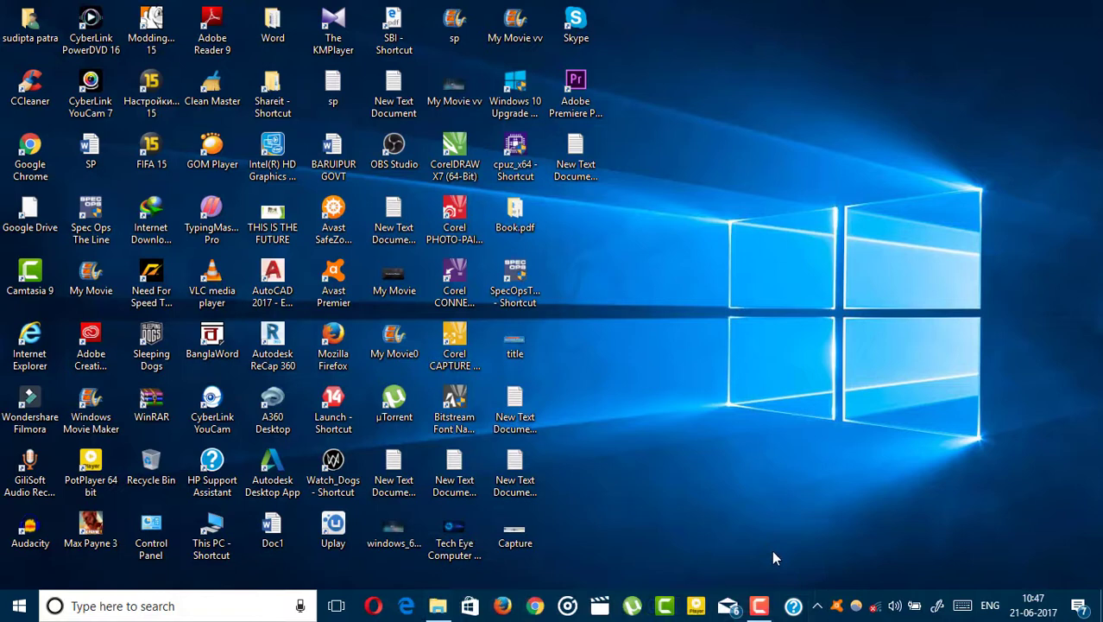
left_click(819, 607)
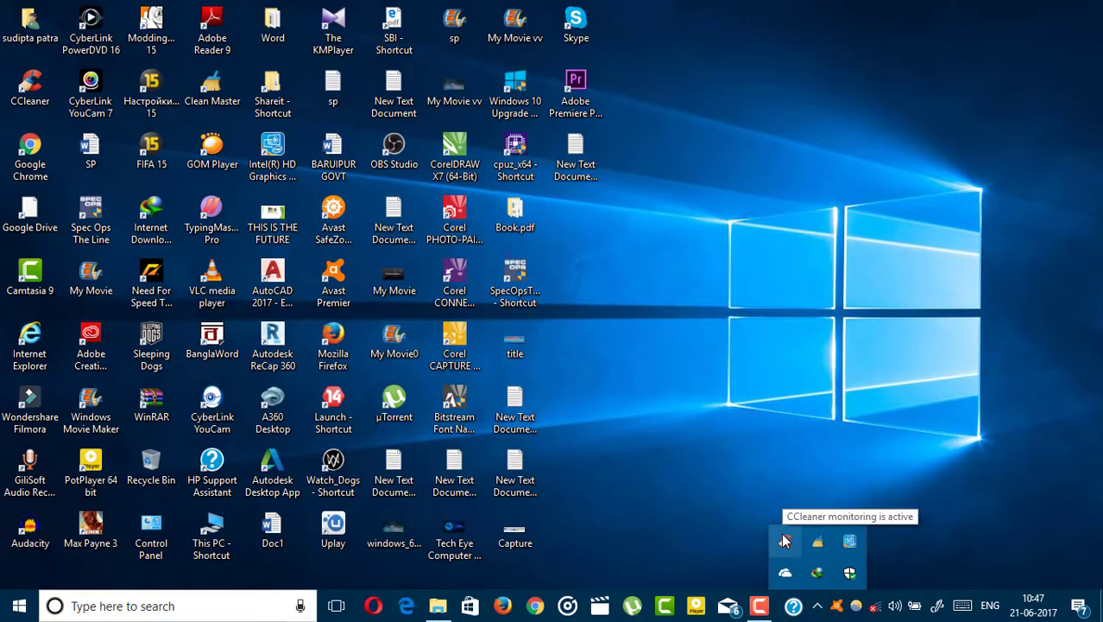
right_click(784, 540)
left_click(807, 523)
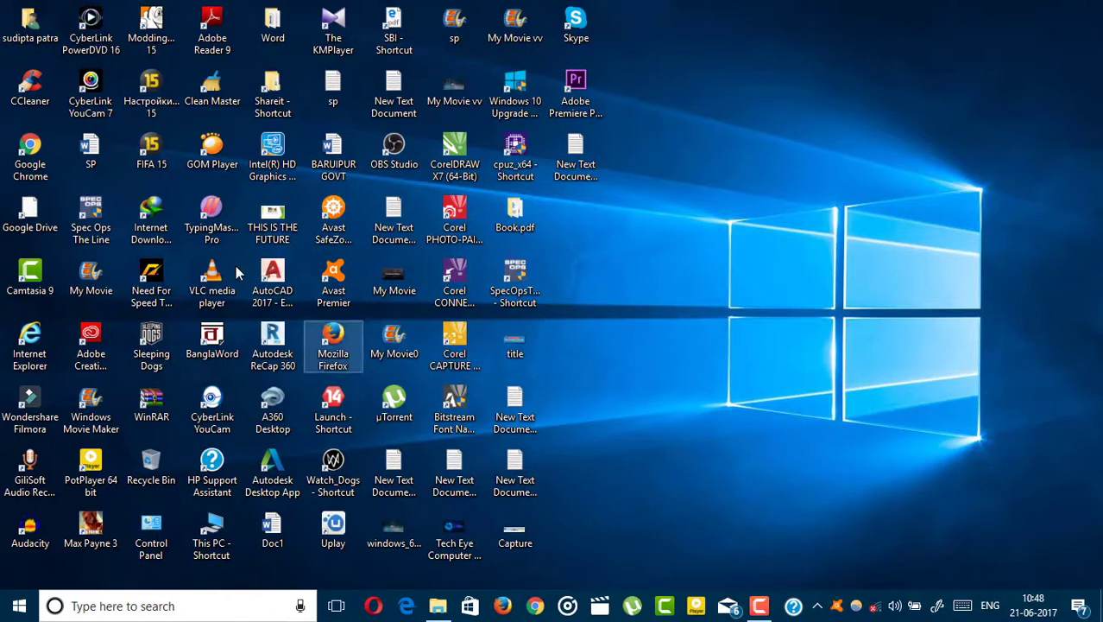
left_click(30, 103)
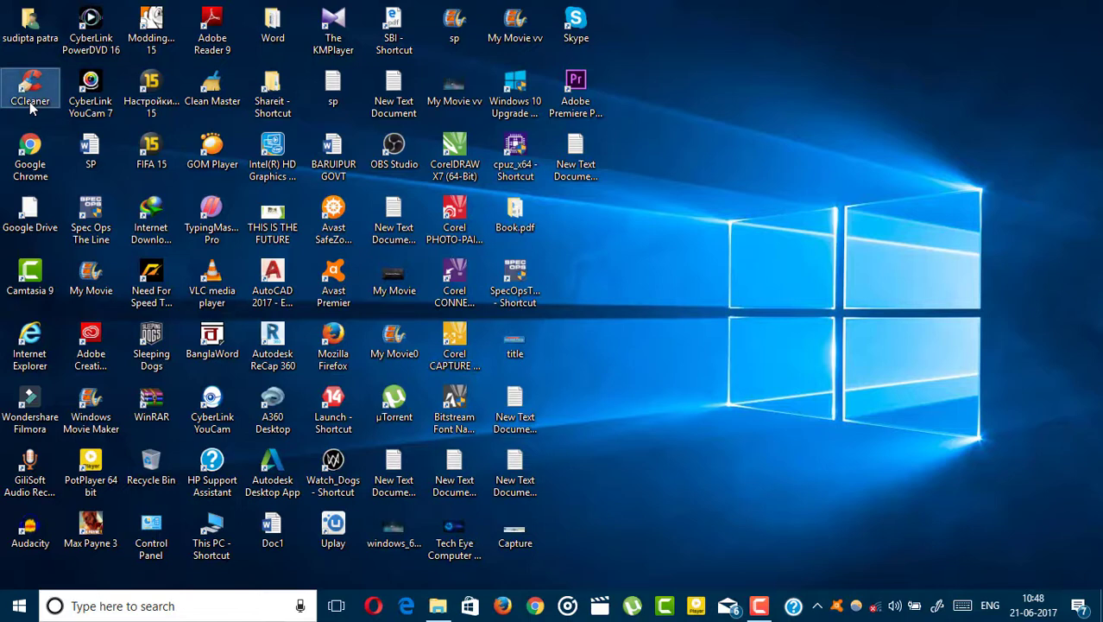
Open CCleaner's Program Files install folder from the desktop shortcut's file location.
right_click(31, 106)
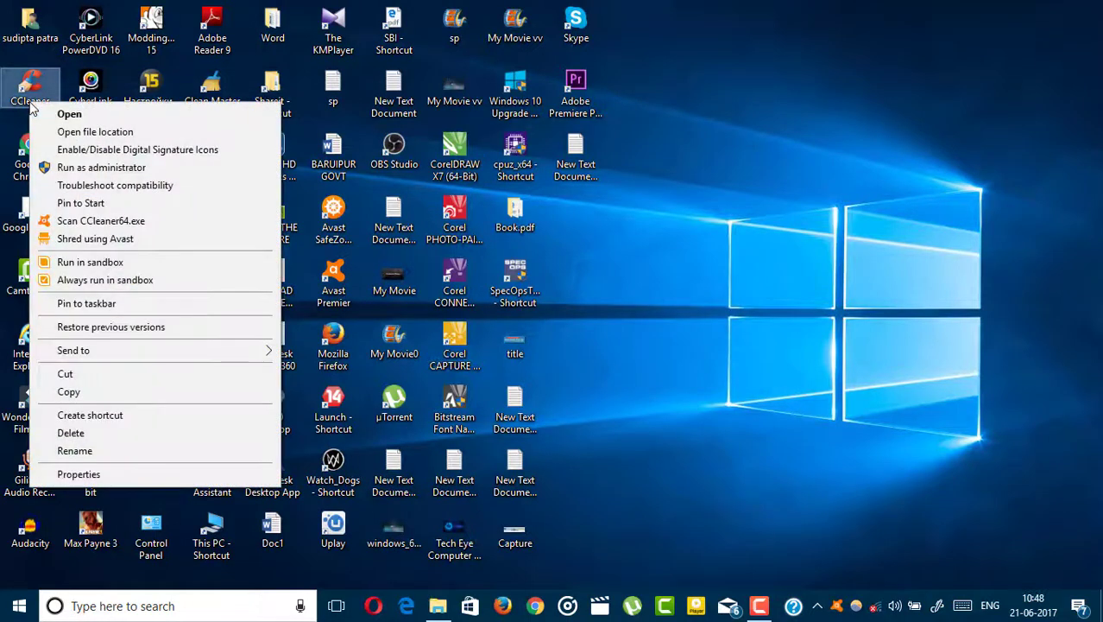
left_click(69, 131)
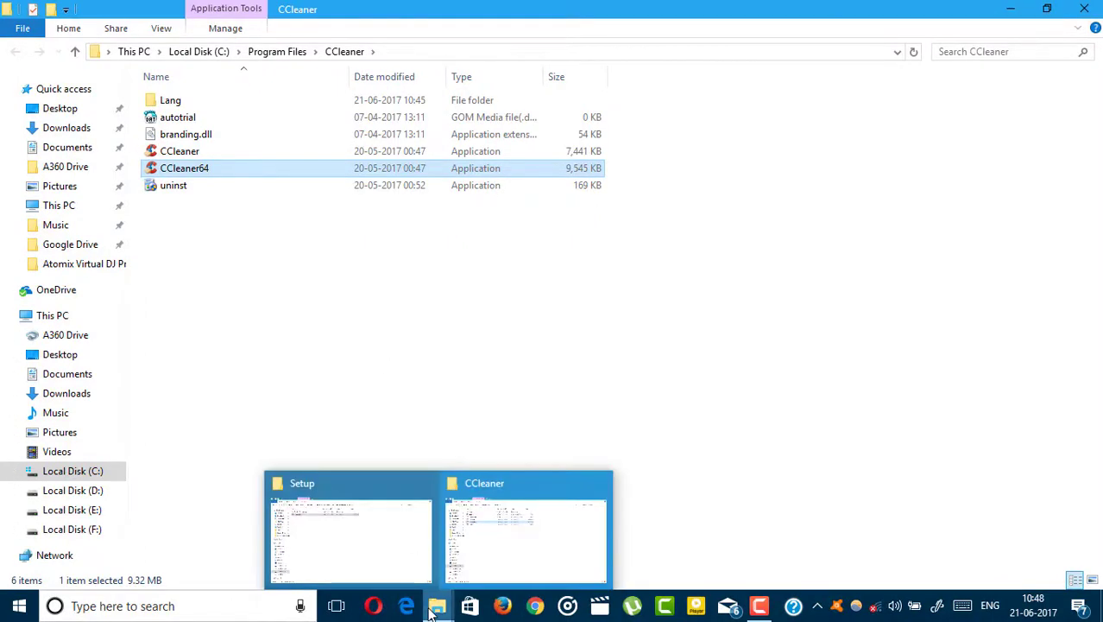
mouse_move(438, 606)
mouse_move(525, 528)
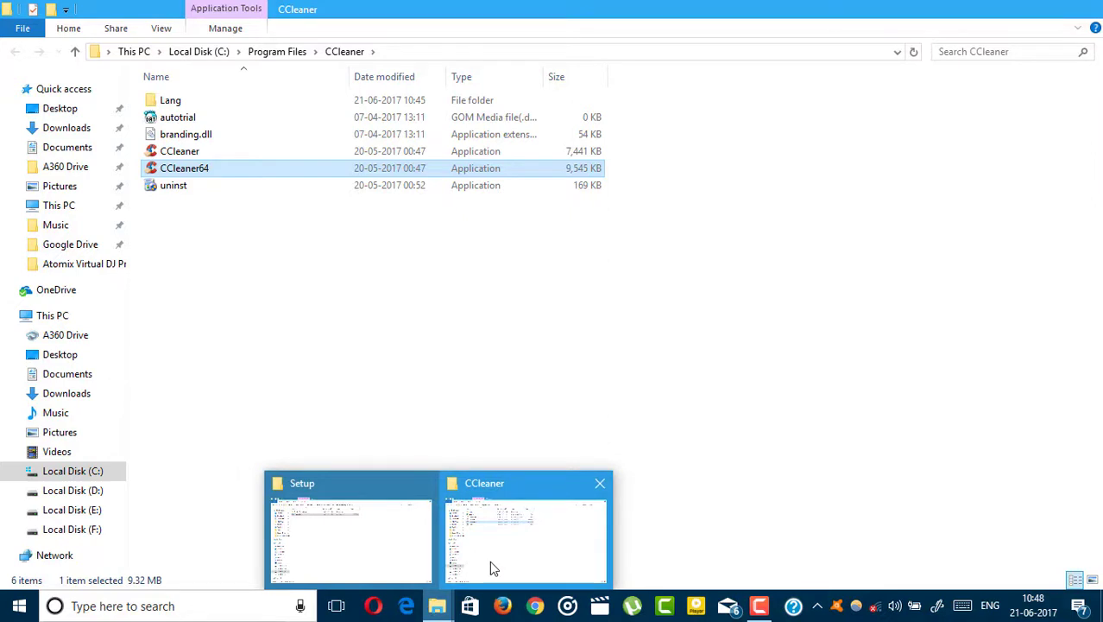
left_click(490, 561)
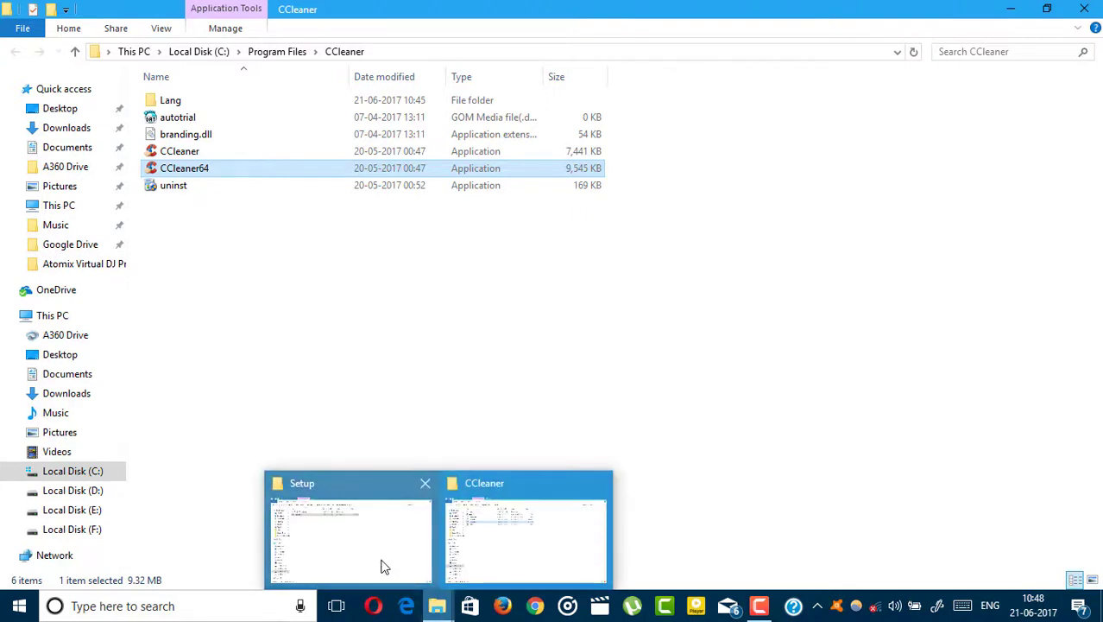
Select and copy branding.dll and CCleaner from Crack - Professional, then return to the install folder.
left_click(382, 564)
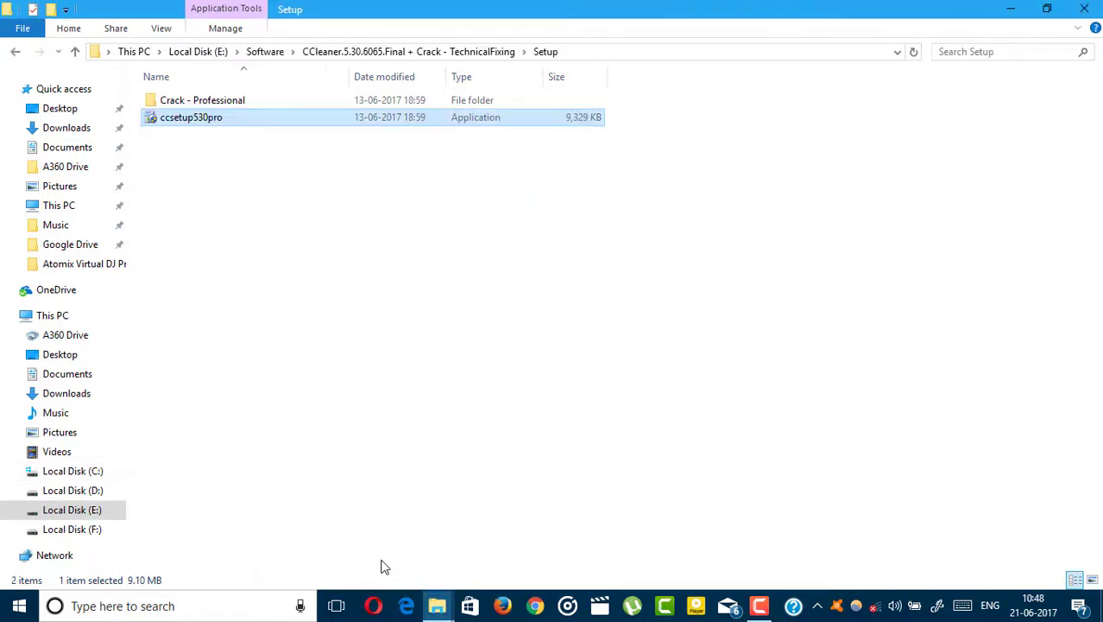
double_click(204, 102)
key("ctrl+a")
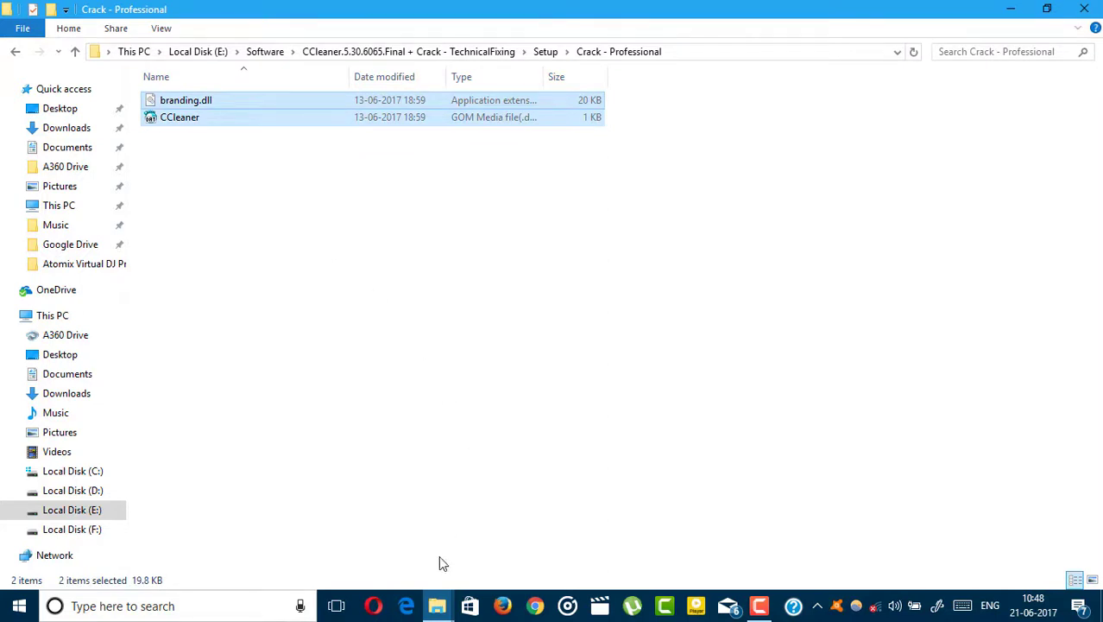
mouse_move(437, 606)
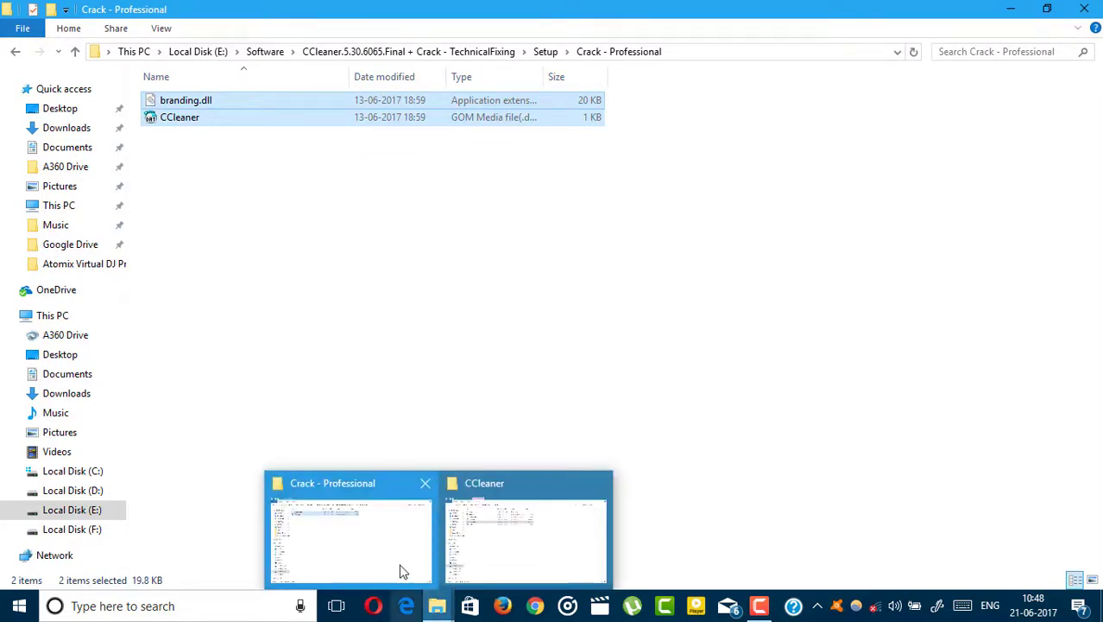
left_click(506, 548)
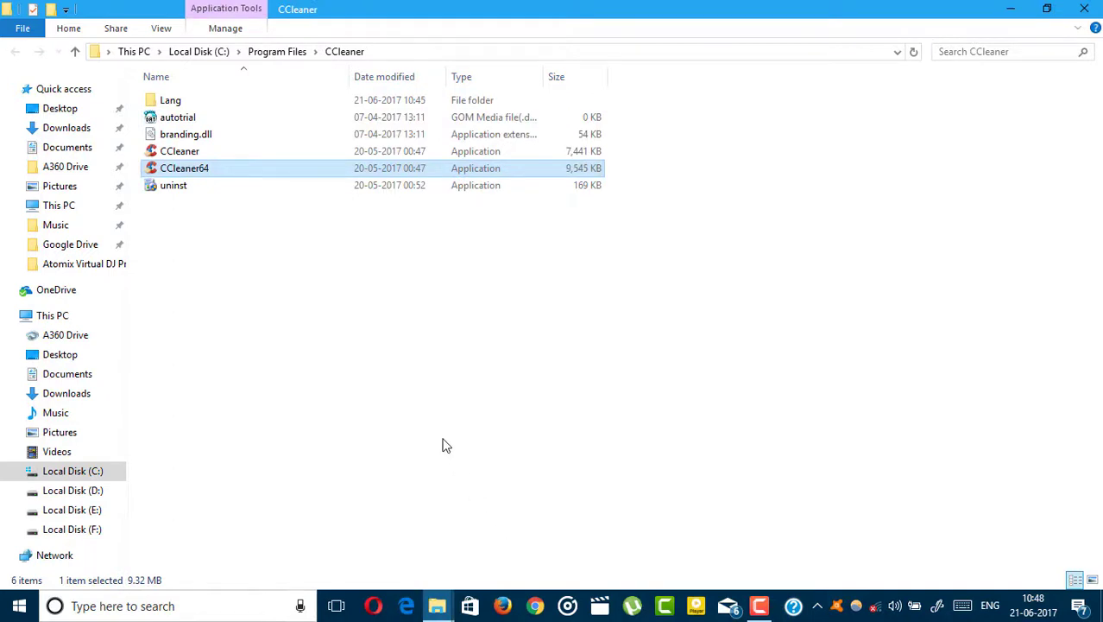
Paste the crack files into the CCleaner folder, replacing the originals for all items with administrator permission.
key("ctrl+v")
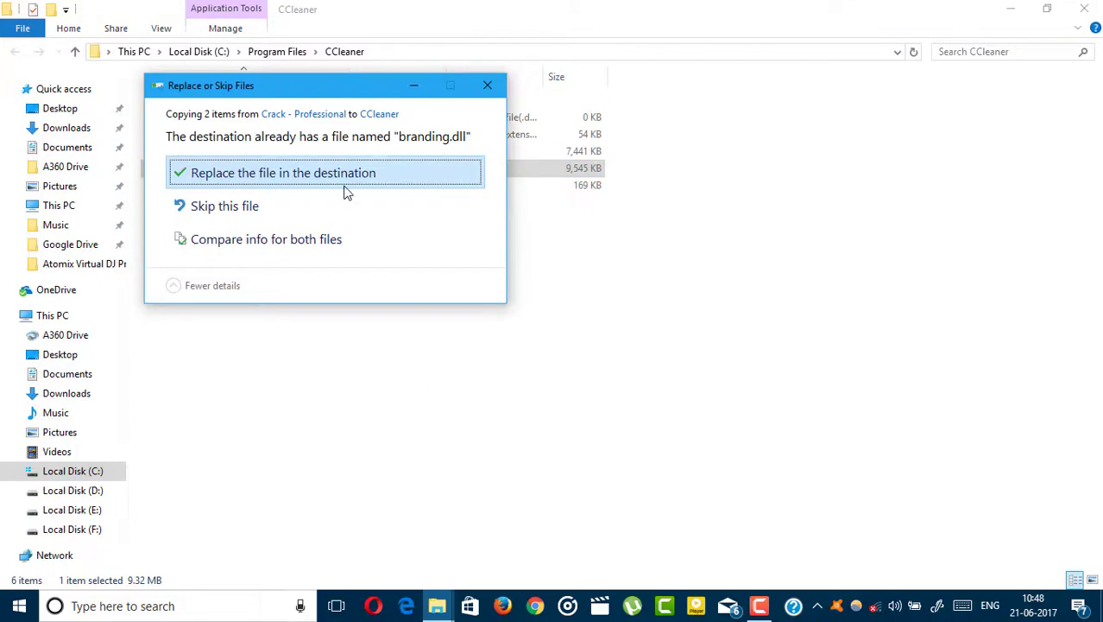
left_click(345, 187)
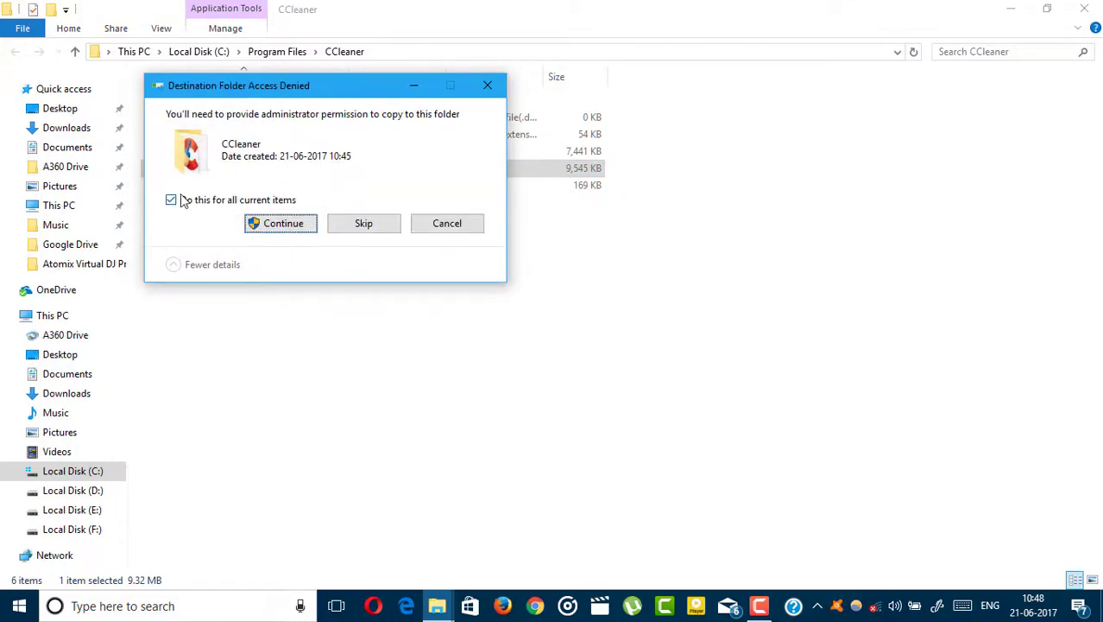
left_click(184, 200)
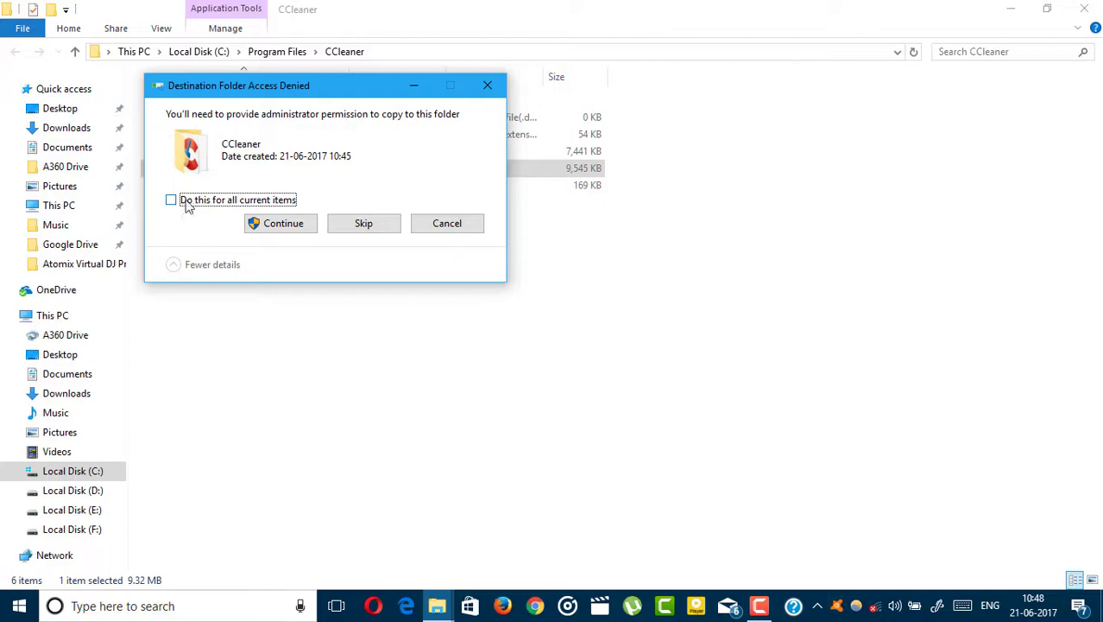
left_click(185, 203)
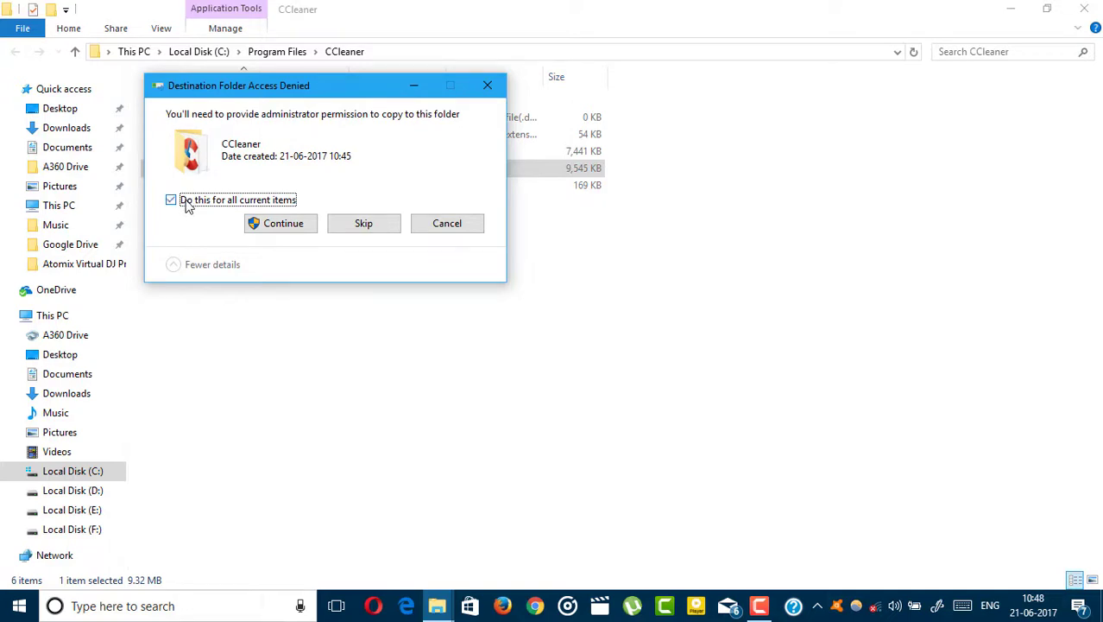
left_click(285, 230)
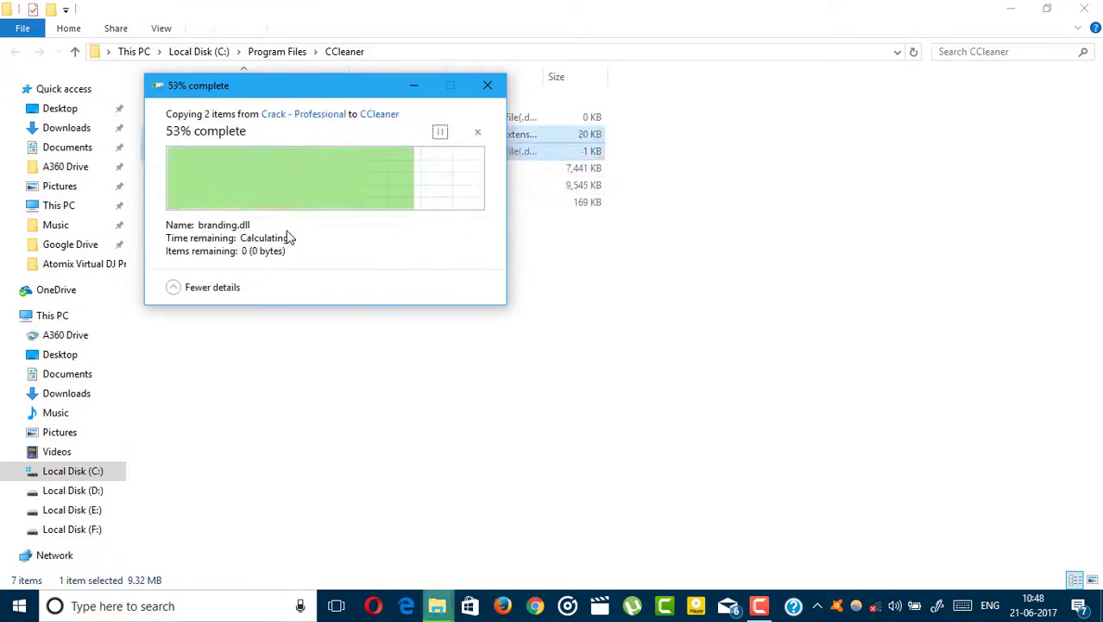
Close the Crack - Professional folder window to reveal the desktop.
key("alt+Tab")
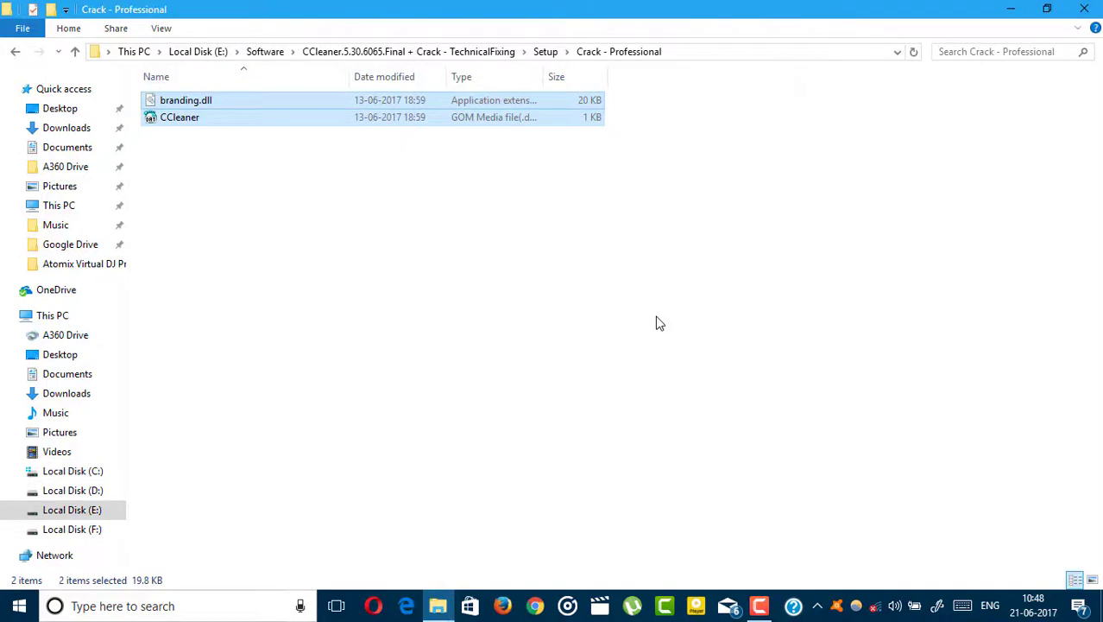
left_click(657, 323)
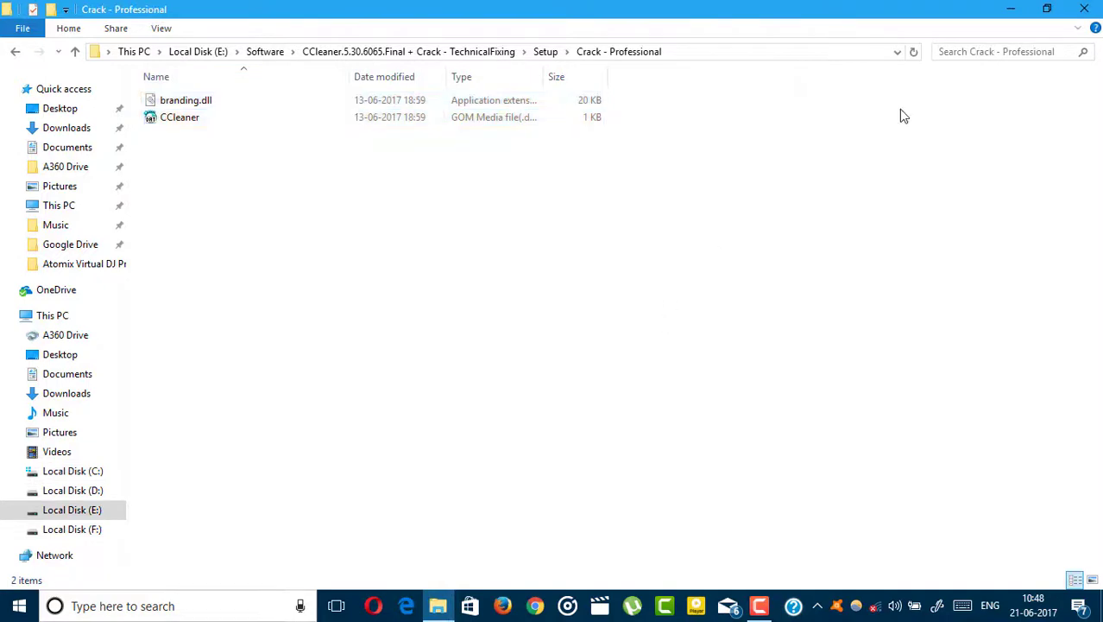
left_click(1083, 10)
Refresh the desktop, relaunch CCleaner, and open Options > About showing Professional Edition registered.
right_click(685, 394)
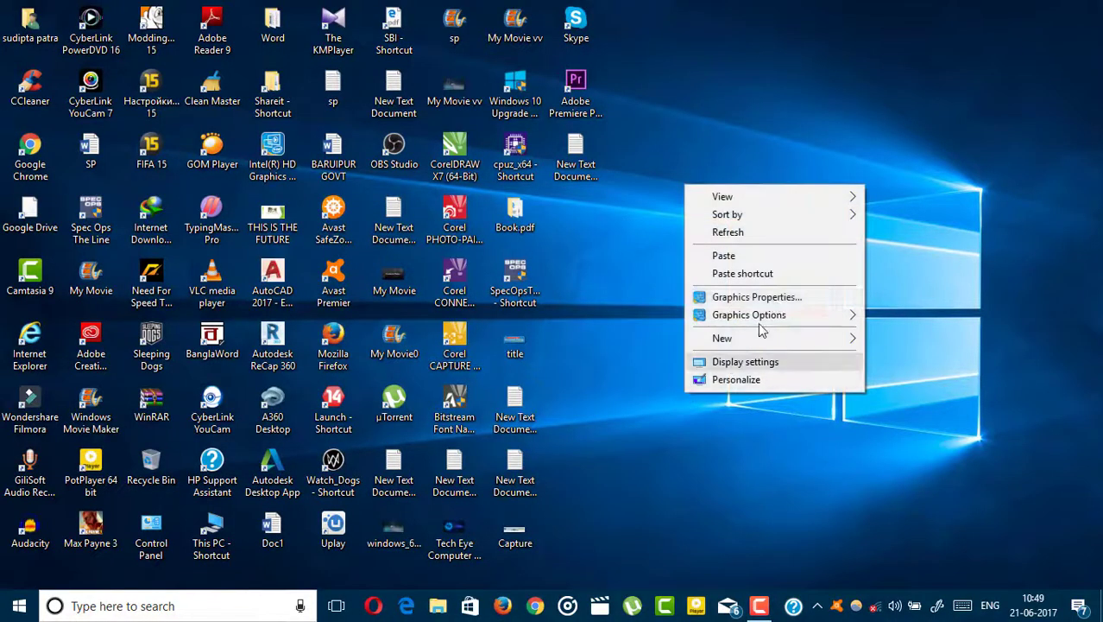
left_click(714, 232)
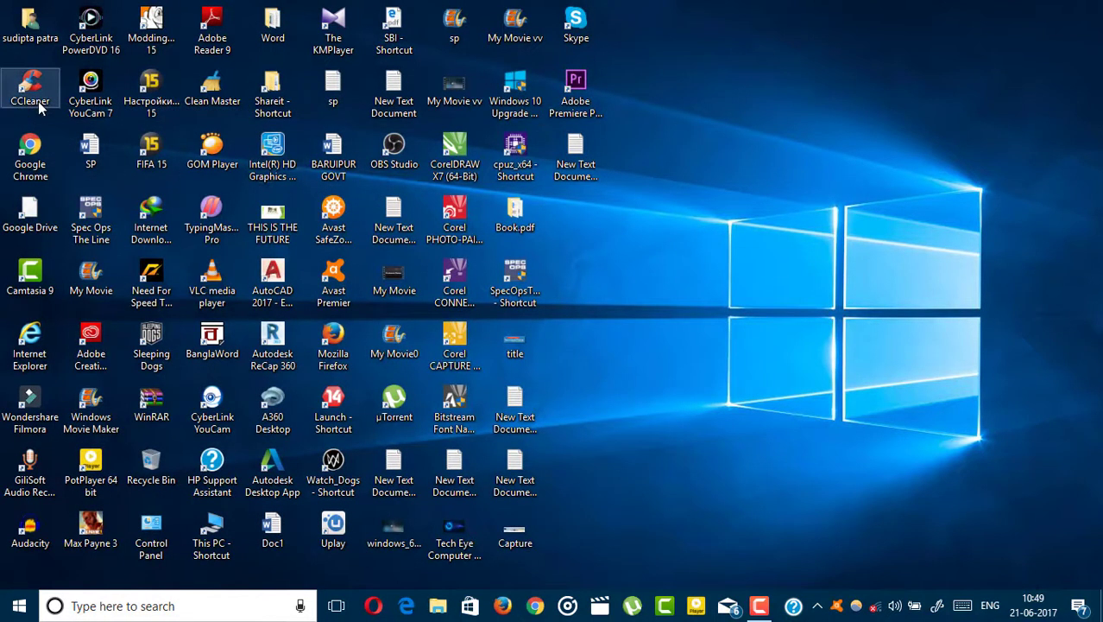
left_click(39, 107)
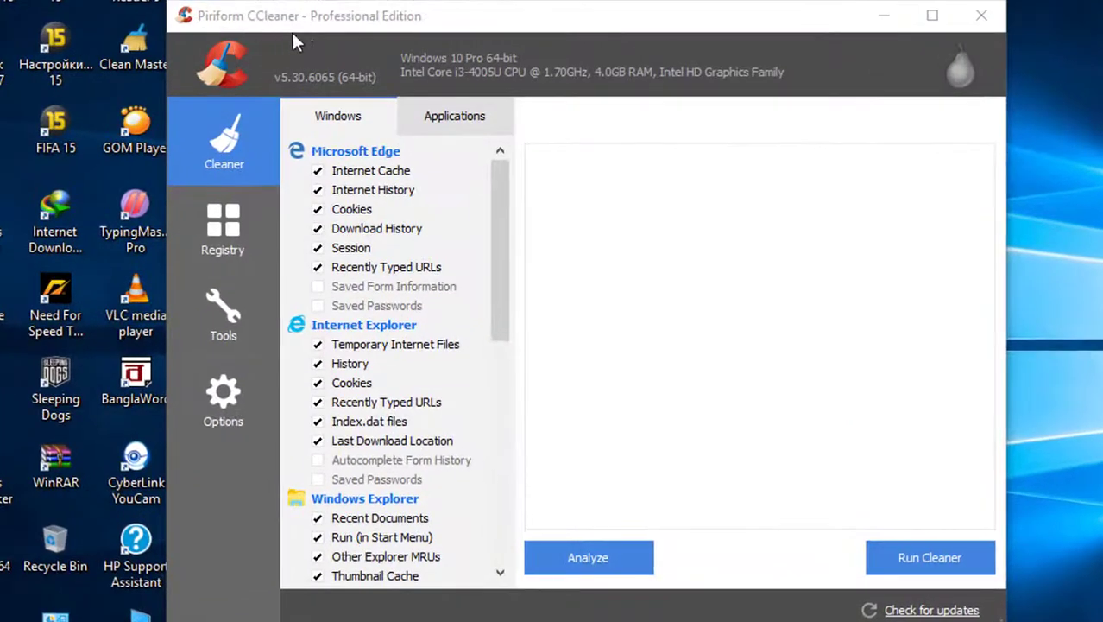
left_click(319, 22)
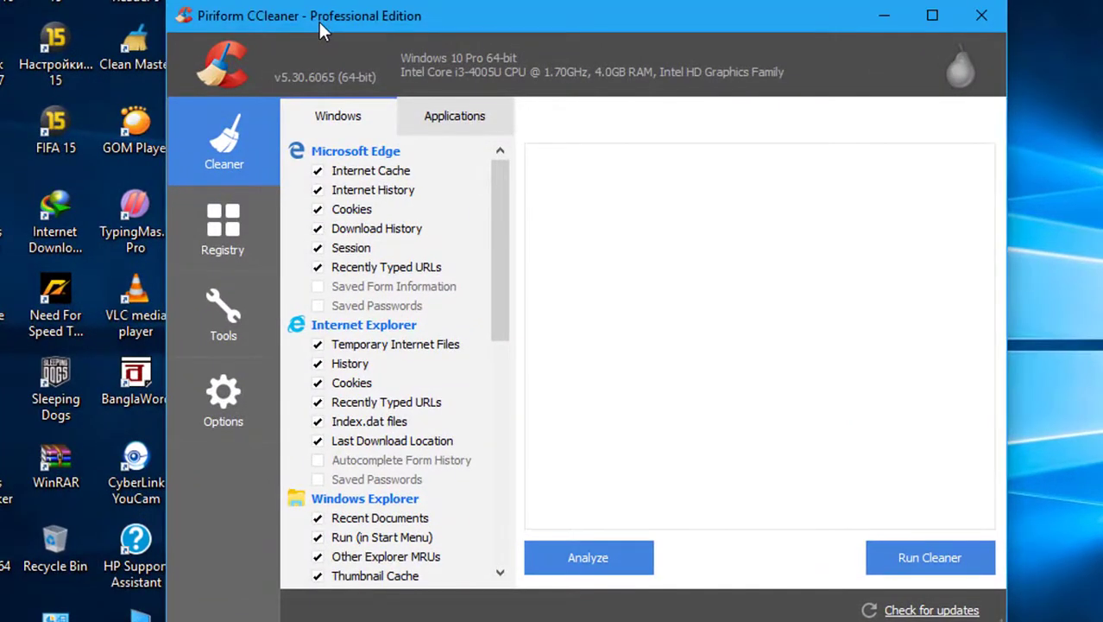
left_click(221, 404)
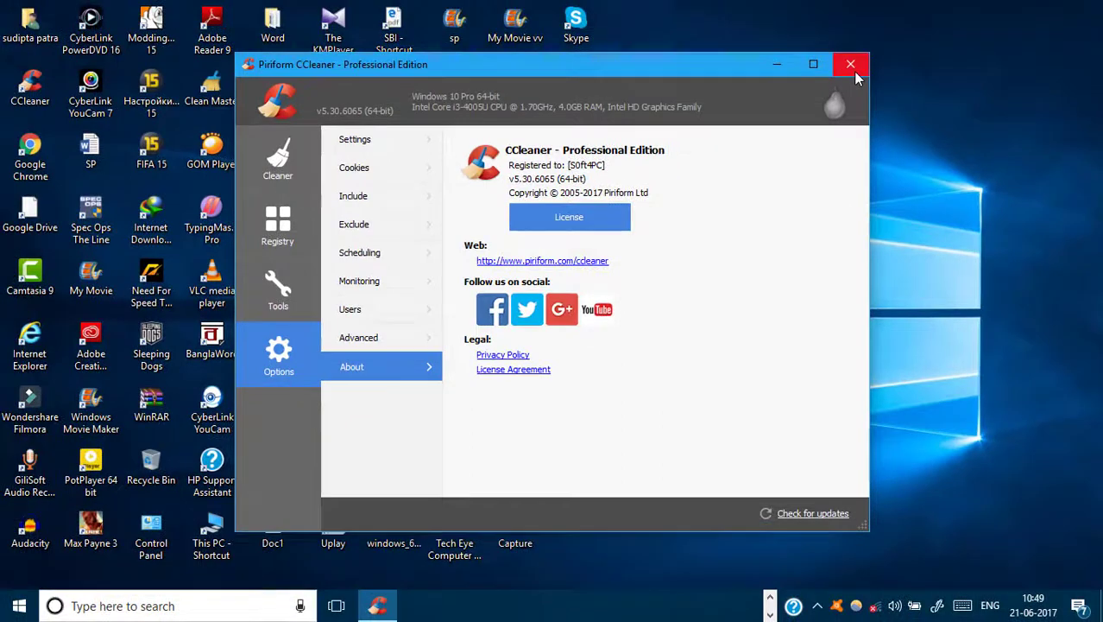
Close the CCleaner window with its X button.
left_click(853, 71)
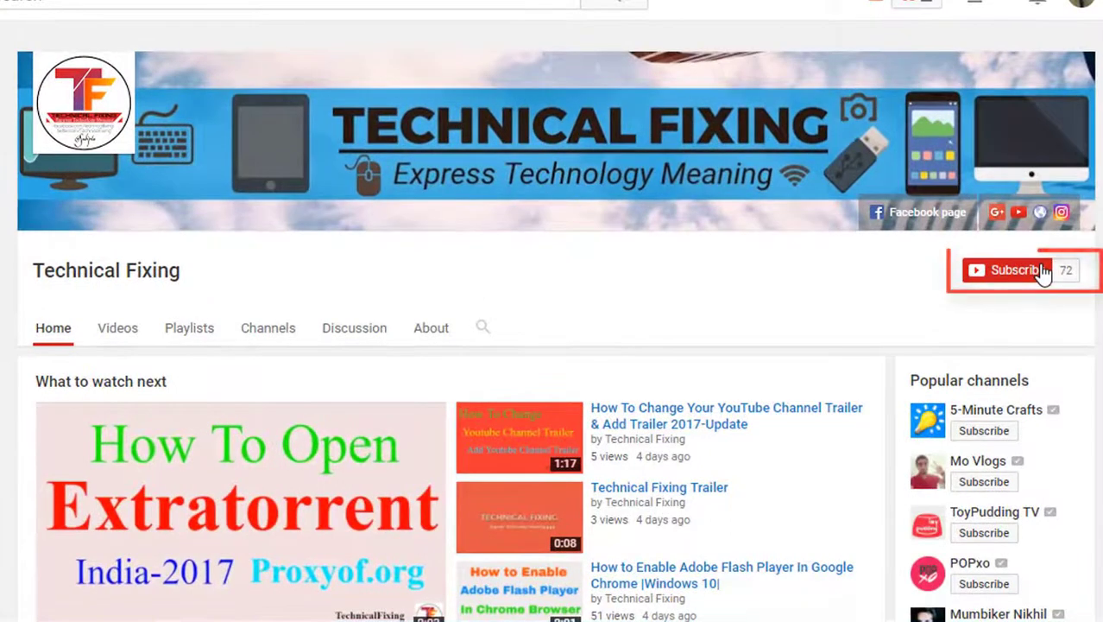
Subscribe to the Technical Fixing channel and open its bell notification options.
left_click(1043, 271)
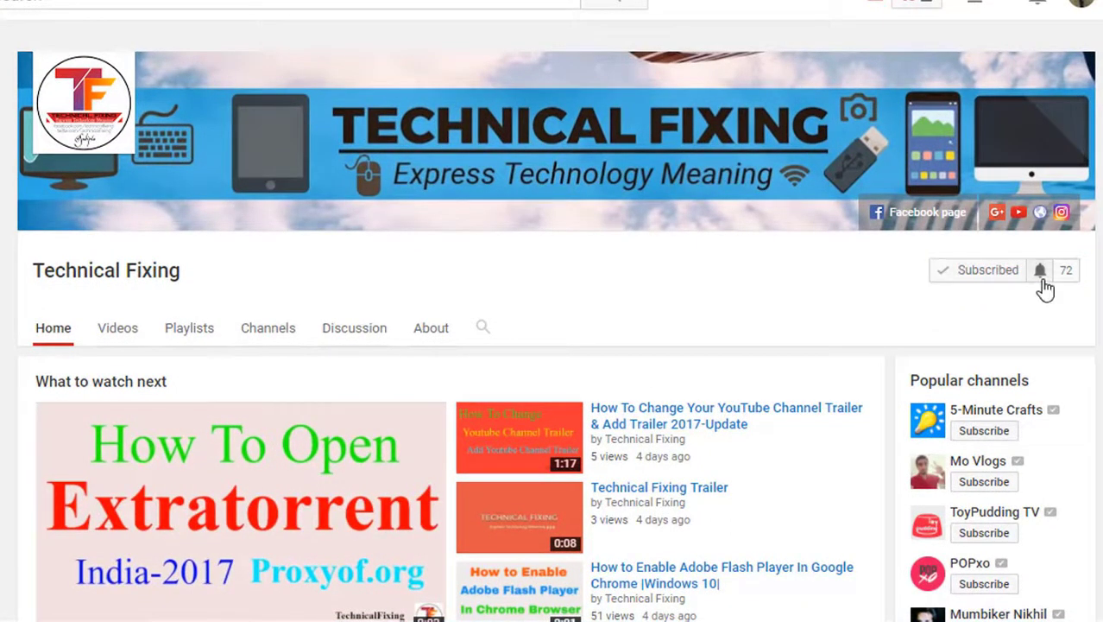
left_click(1041, 274)
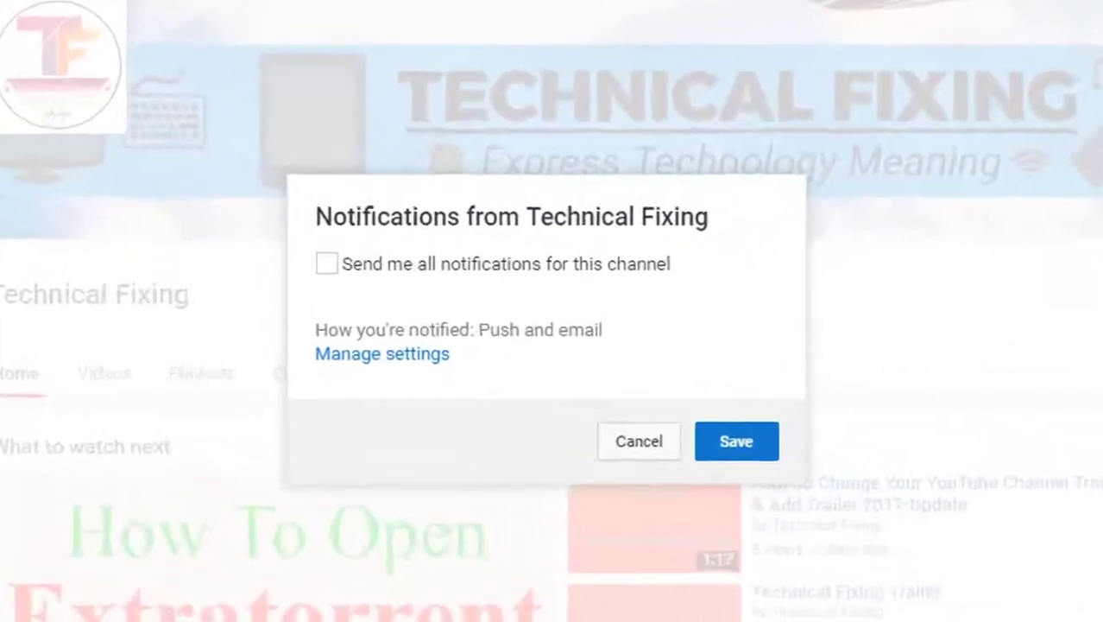